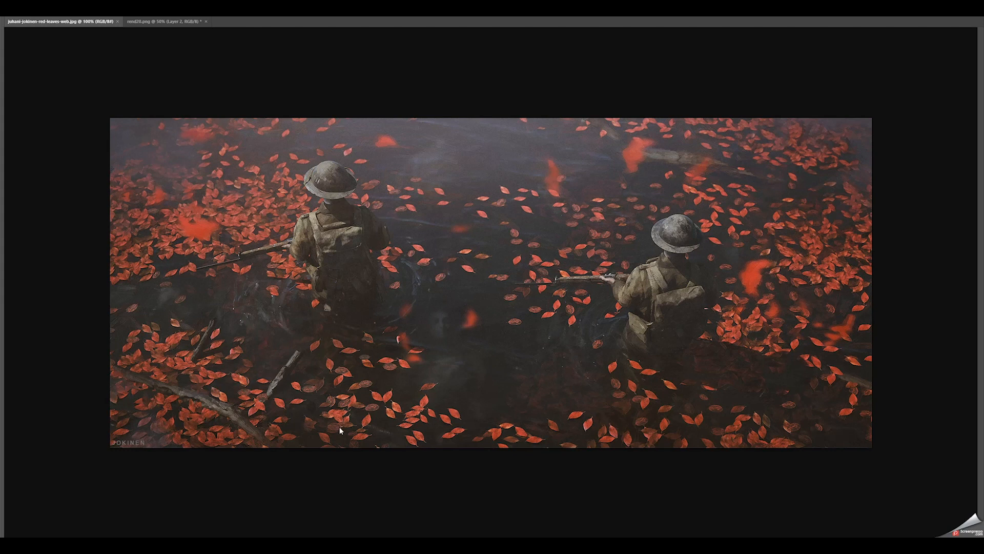
Step: Switch to Blender and display the two-soldier scene in rendered viewport shading
{"action": "key", "text": "alt+Tab"}
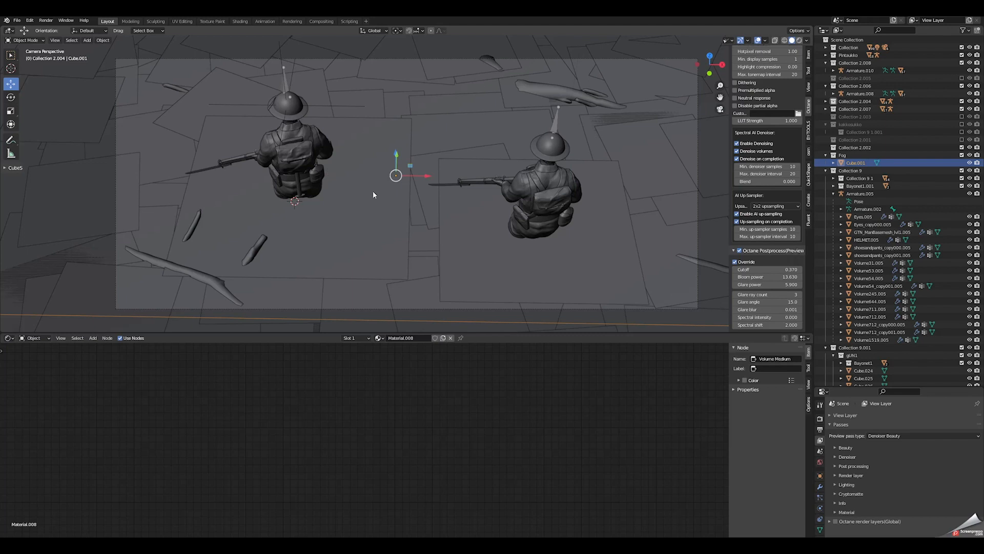
{"action": "middle_click_drag", "start_coordinate": [331, 199], "coordinate": [523, 274]}
{"action": "left_click", "coordinate": [651, 205]}
{"action": "left_click", "coordinate": [427, 197]}
{"action": "mouse_move", "coordinate": [410, 205]}
{"action": "middle_mouse_down"}
{"action": "mouse_move", "coordinate": [441, 202]}
{"action": "mouse_move", "coordinate": [366, 203]}
{"action": "mouse_move", "coordinate": [488, 224]}
{"action": "mouse_move", "coordinate": [373, 230]}
{"action": "mouse_move", "coordinate": [331, 163]}
{"action": "mouse_move", "coordinate": [342, 217]}
{"action": "mouse_move", "coordinate": [390, 191]}
{"action": "middle_mouse_up"}
{"action": "left_click", "coordinate": [330, 162]}
{"action": "left_click", "coordinate": [391, 207]}
{"action": "left_click", "coordinate": [800, 40]}
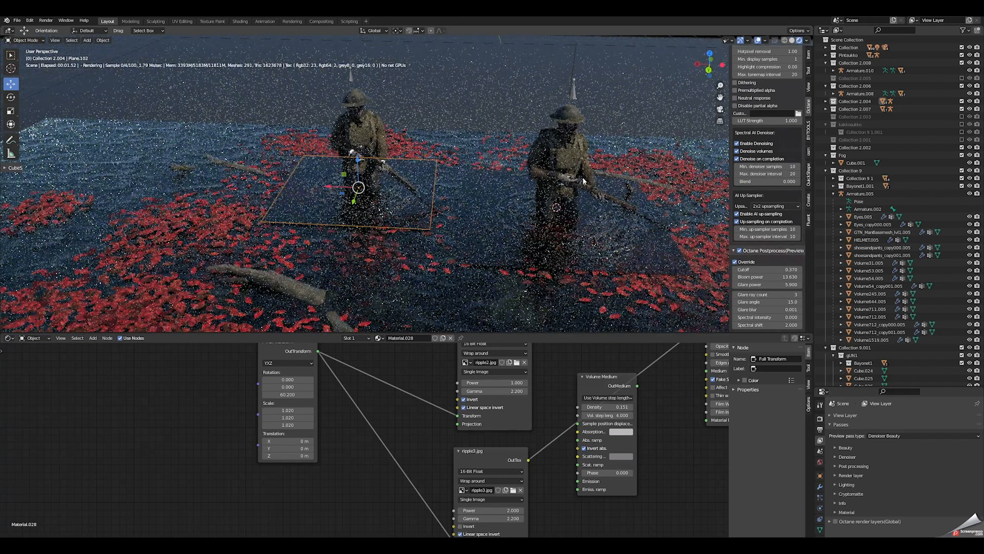
Step: Examine the red-leaf planes floating around the soldiers and the image textures in their materials
{"action": "middle_click_drag", "start_coordinate": [499, 195], "coordinate": [423, 187]}
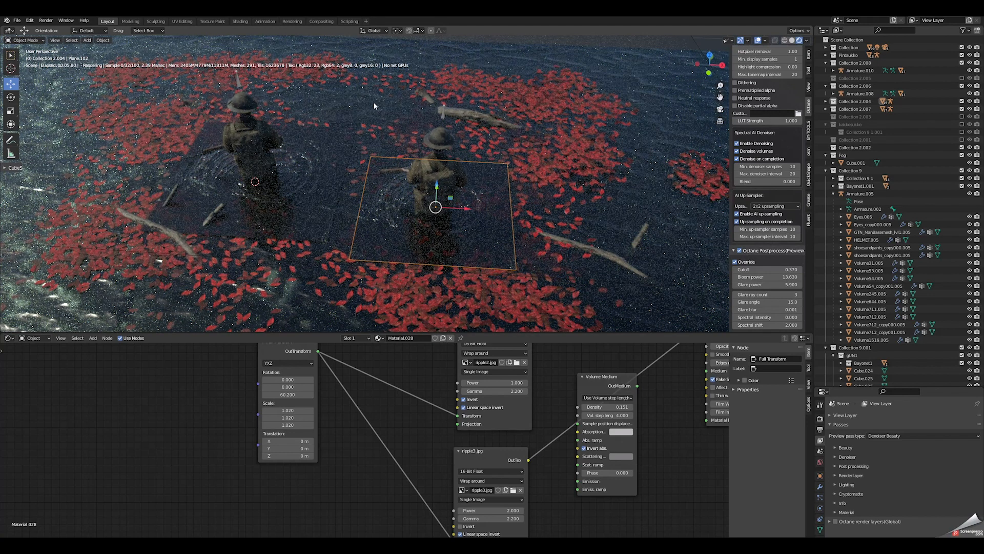
{"action": "left_click", "coordinate": [540, 157]}
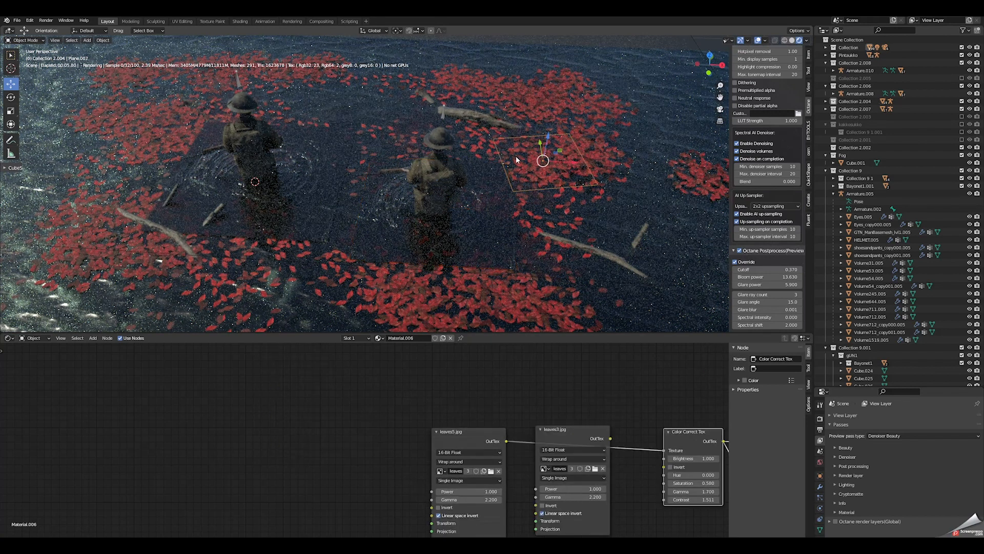
{"action": "left_click", "coordinate": [484, 143]}
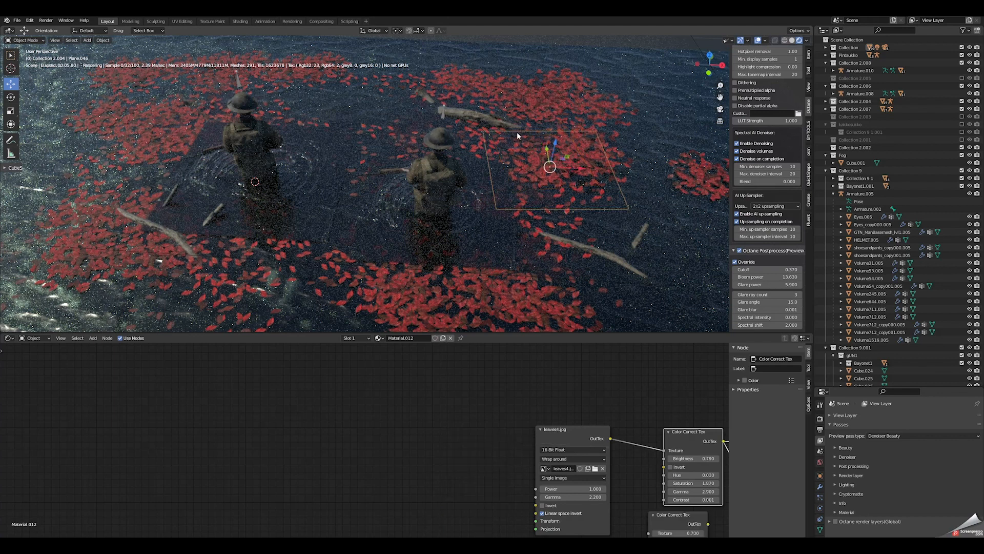
{"action": "left_click", "coordinate": [474, 134]}
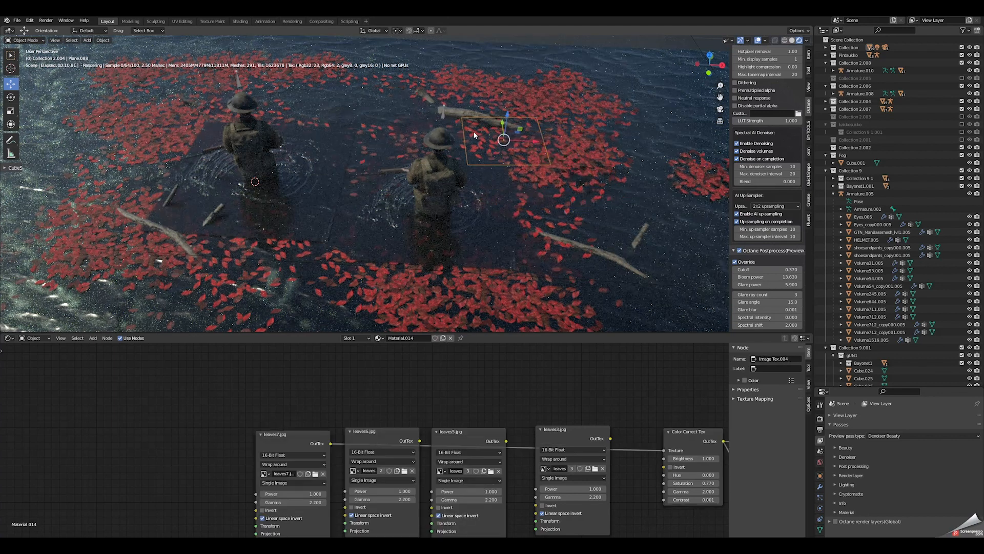
{"action": "left_click", "coordinate": [142, 125]}
{"action": "left_click", "coordinate": [111, 128]}
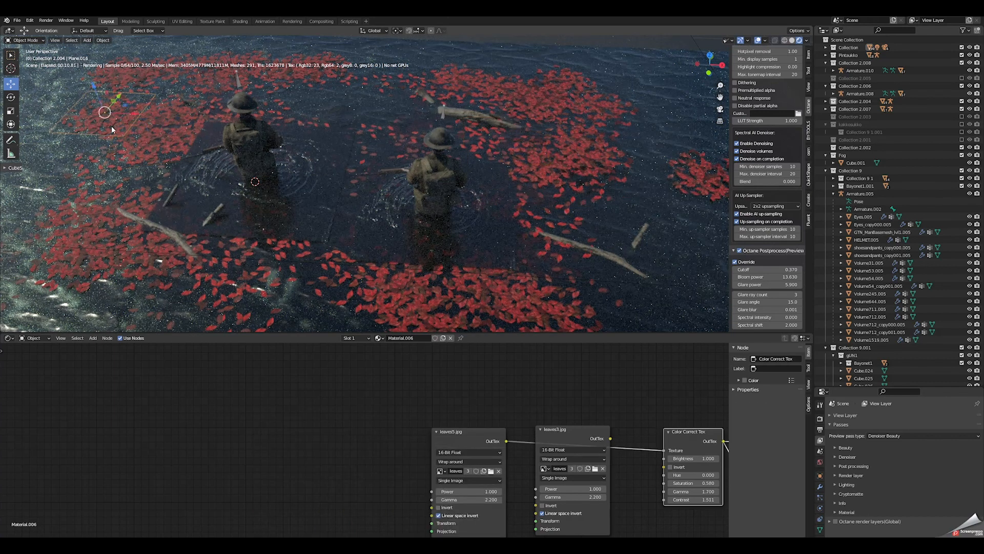
{"action": "left_click", "coordinate": [156, 130]}
Step: Move the leaf plane behind the left soldier by about 0.03 m in X, 0.30 m in Y and 0.75 m in Z
{"action": "middle_click_drag", "start_coordinate": [281, 356], "coordinate": [254, 416]}
{"action": "middle_click_drag", "start_coordinate": [191, 158], "coordinate": [352, 220]}
{"action": "key", "text": "g"}
{"action": "left_click", "coordinate": [188, 101]}
{"action": "middle_click_drag", "start_coordinate": [329, 180], "coordinate": [380, 197]}
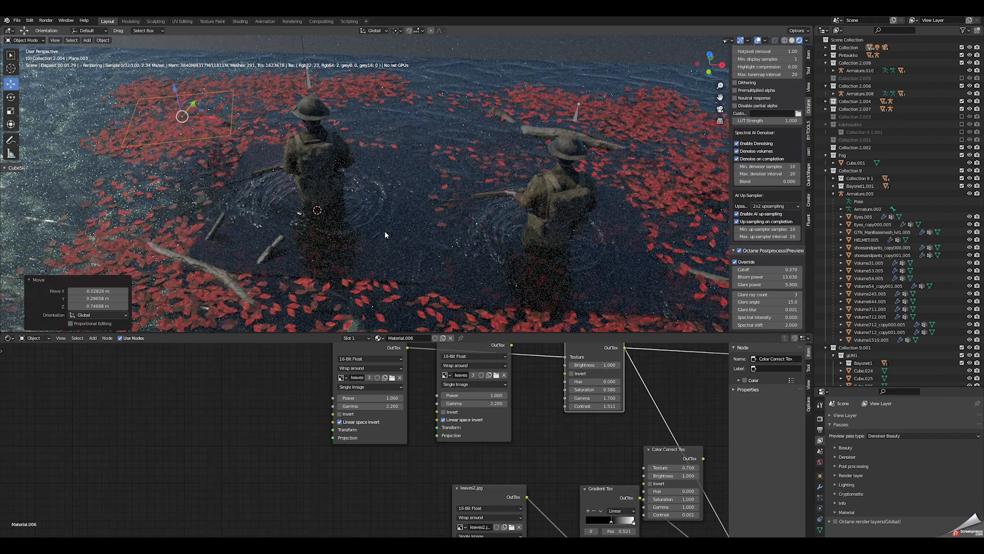
Step: Hide and show the ripple plane around the left soldier to compare the water, and inspect its ripple material nodes
{"action": "left_click", "coordinate": [371, 191]}
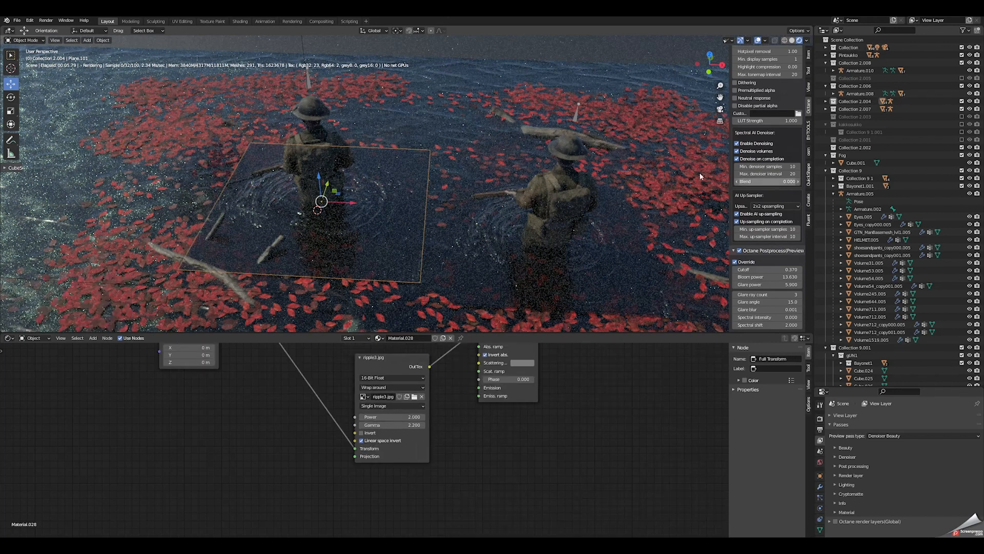
{"action": "key", "text": "KP_Decimal"}
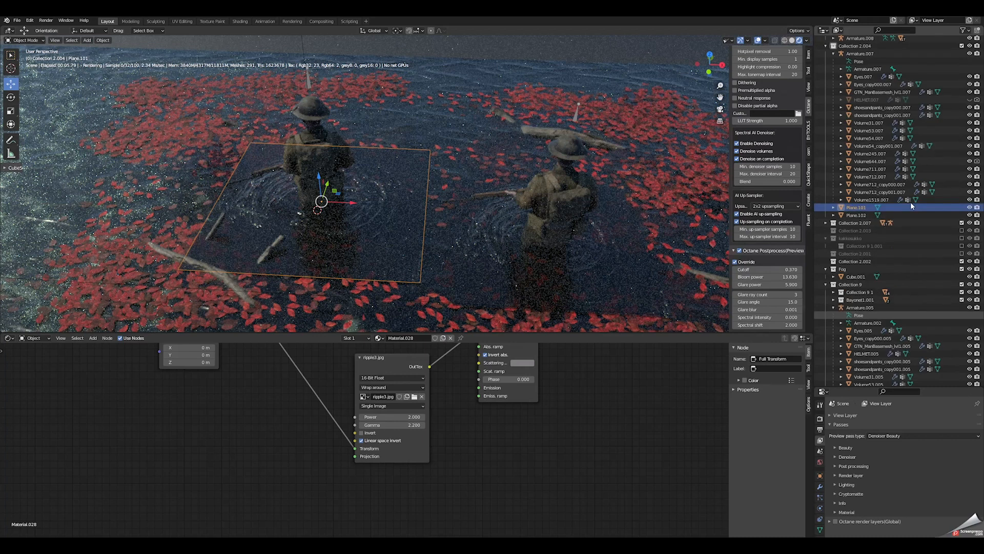
{"action": "left_click", "coordinate": [969, 207]}
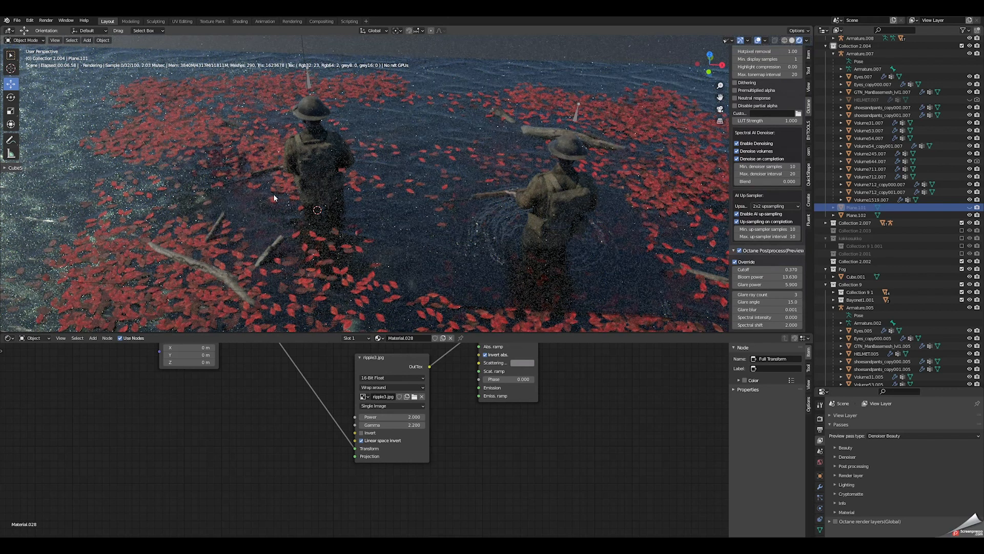
{"action": "left_click", "coordinate": [969, 207]}
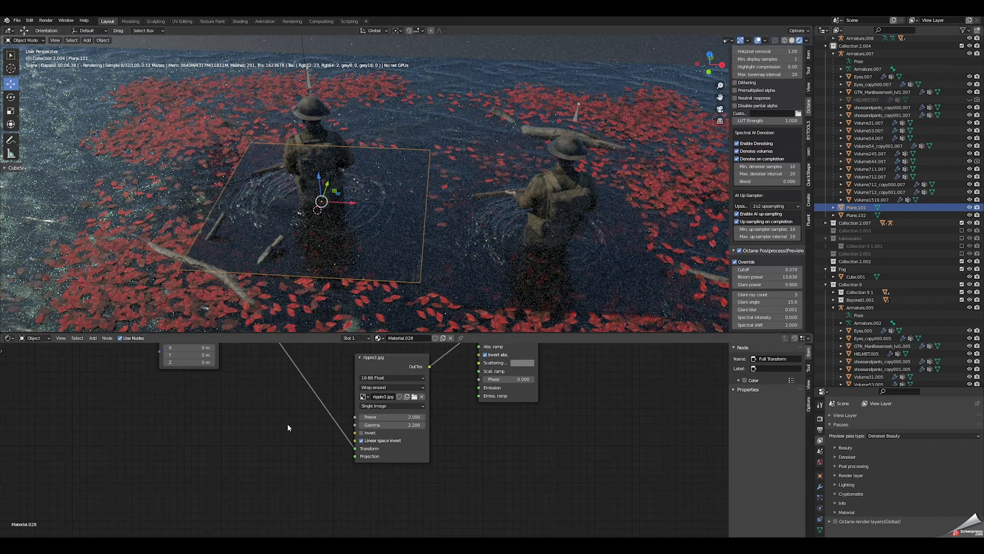
{"action": "middle_click_drag", "start_coordinate": [281, 381], "coordinate": [279, 456]}
{"action": "middle_click_drag", "start_coordinate": [377, 375], "coordinate": [325, 408]}
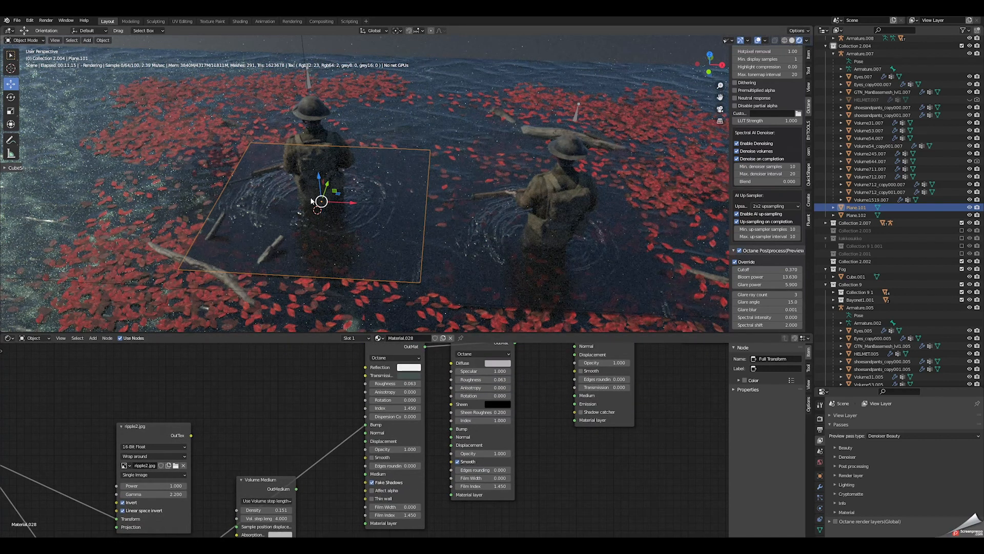
Step: Inspect the water cube's material nodes, including the bump image, its transform and the volume medium
{"action": "left_click", "coordinate": [406, 118]}
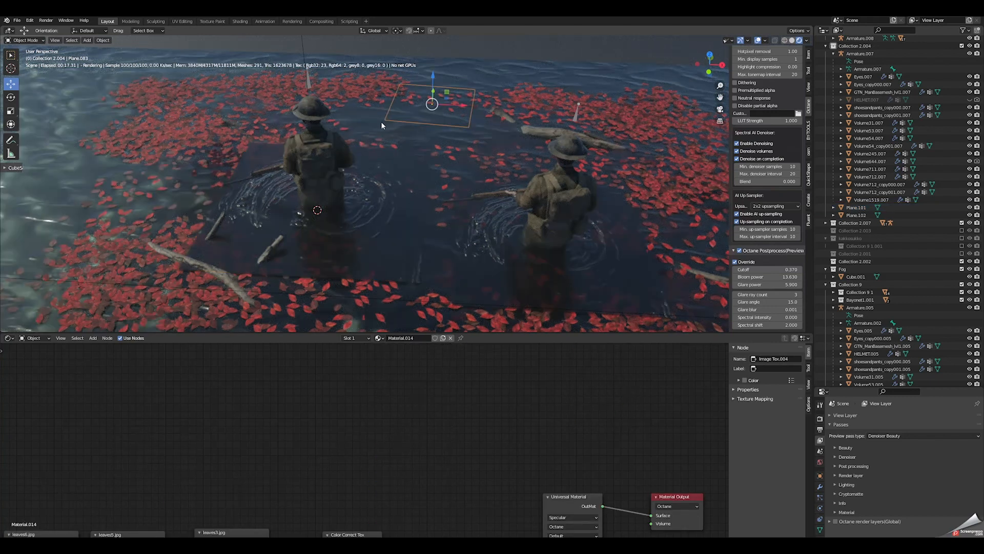
{"action": "left_click", "coordinate": [383, 189]}
{"action": "middle_click_drag", "start_coordinate": [183, 156], "coordinate": [272, 171]}
{"action": "middle_click_drag", "start_coordinate": [317, 443], "coordinate": [208, 441]}
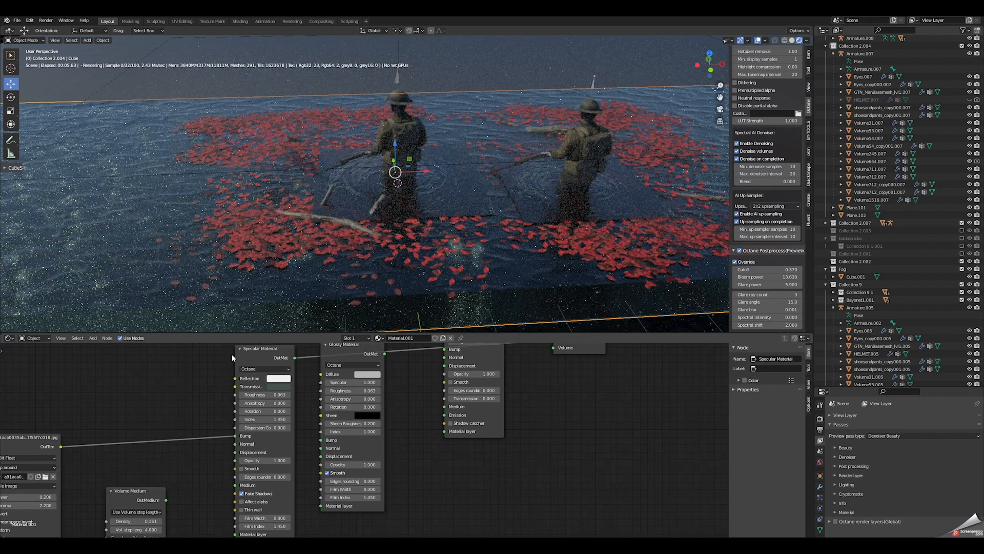
{"action": "middle_click_drag", "start_coordinate": [77, 481], "coordinate": [222, 429]}
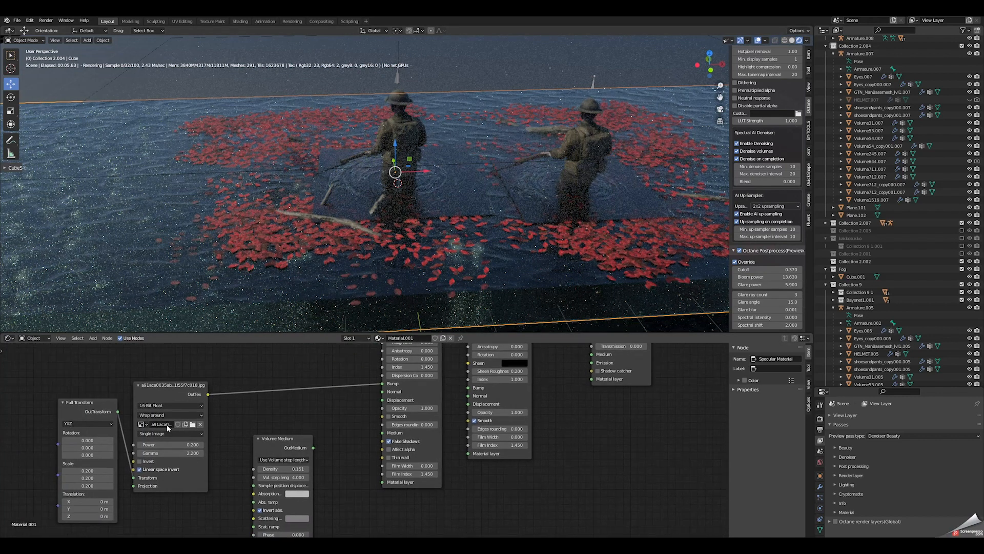
{"action": "middle_click_drag", "start_coordinate": [329, 416], "coordinate": [240, 437]}
{"action": "middle_click_drag", "start_coordinate": [488, 256], "coordinate": [435, 230]}
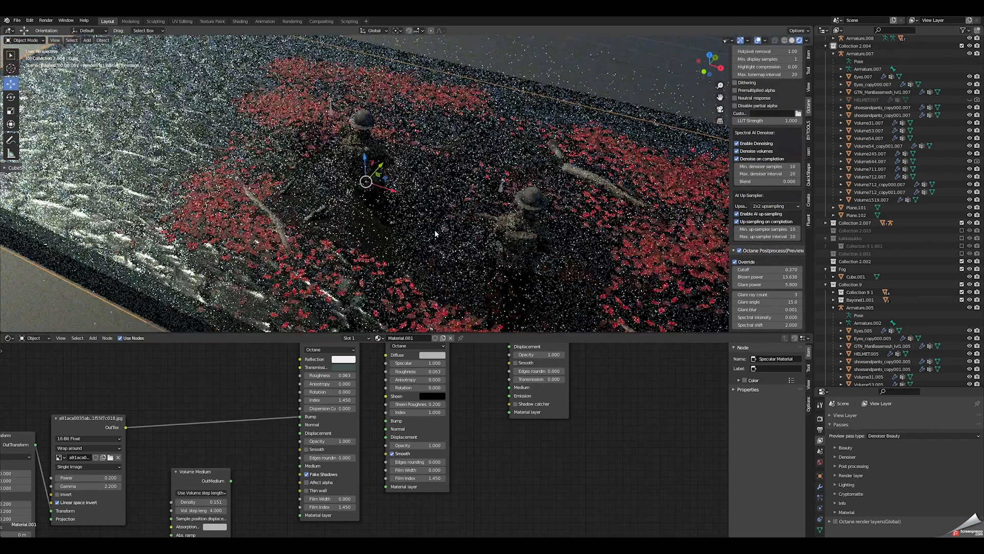
Step: Hide the fog cube Cube.001 in the viewport
{"action": "left_click", "coordinate": [558, 48]}
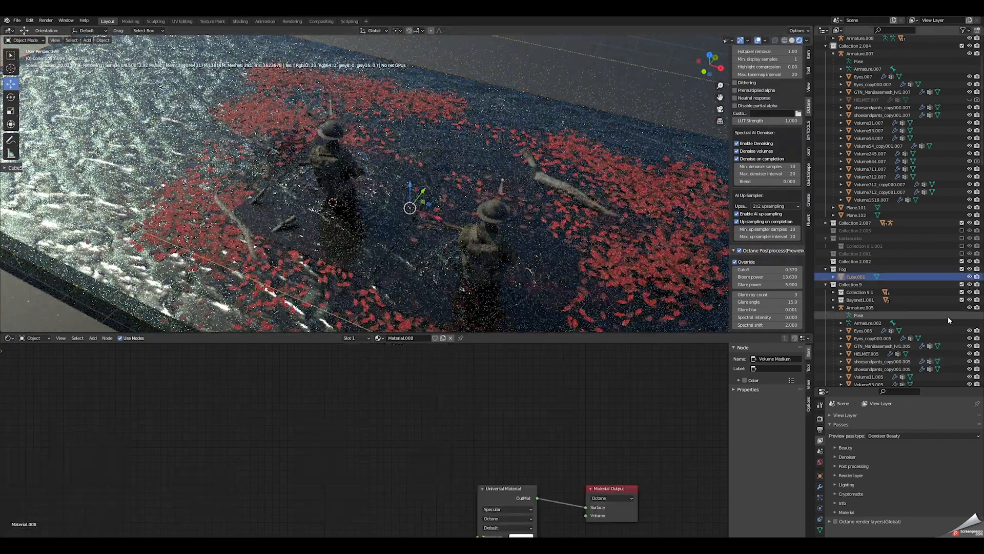
{"action": "left_click", "coordinate": [969, 278]}
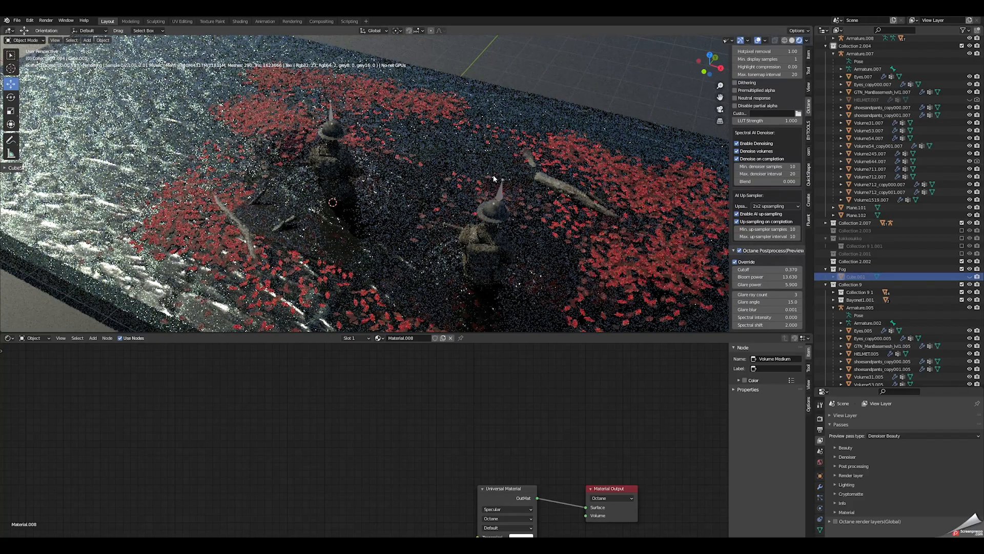
{"action": "middle_click_drag", "start_coordinate": [516, 167], "coordinate": [474, 177]}
{"action": "scroll", "coordinate": [385, 160], "scroll_direction": "up", "scroll_amount": 5}
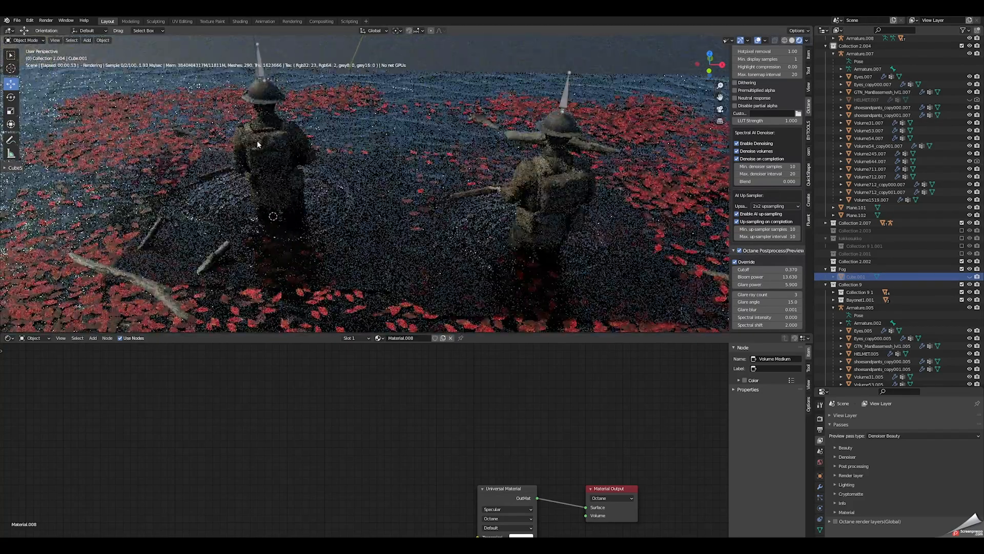
Step: Select the left soldier's jacket and examine the soldier up close from the side and front
{"action": "left_click", "coordinate": [269, 149]}
{"action": "middle_click_drag", "start_coordinate": [269, 148], "coordinate": [432, 152]}
{"action": "scroll", "coordinate": [475, 172], "scroll_direction": "up", "scroll_amount": 2}
{"action": "middle_click_drag", "start_coordinate": [477, 214], "coordinate": [403, 164]}
{"action": "left_click", "coordinate": [449, 180]}
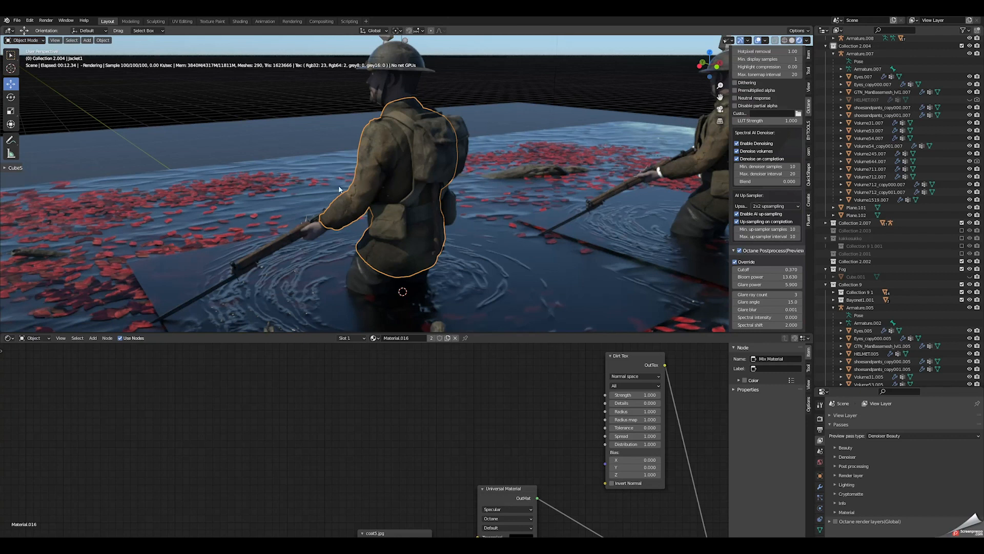
{"action": "middle_click_drag", "start_coordinate": [365, 176], "coordinate": [515, 174]}
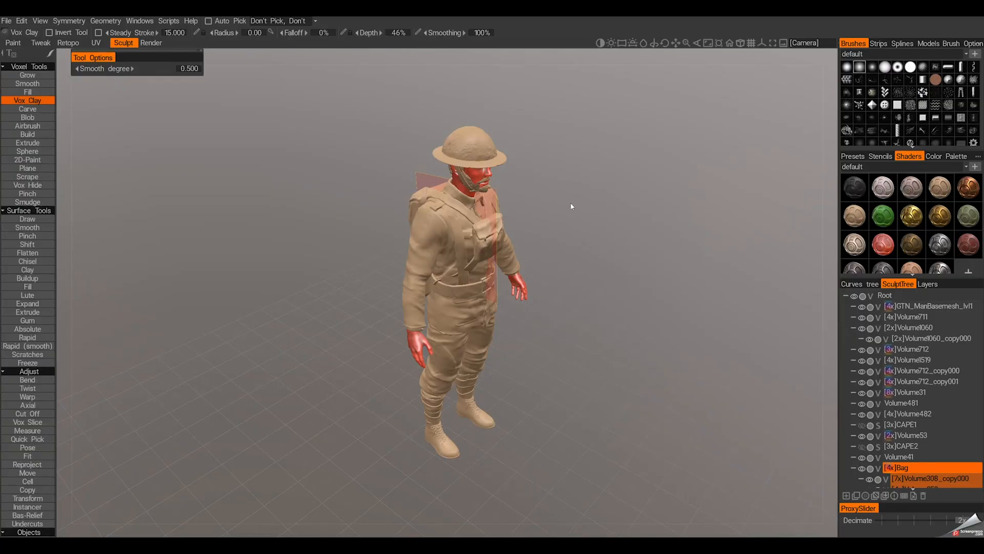
Step: Switch to 3DCoat and examine the full soldier sculpt from several angles
{"action": "left_click_drag", "start_coordinate": [571, 203], "coordinate": [439, 217]}
{"action": "scroll", "coordinate": [487, 200], "scroll_direction": "down", "scroll_amount": 2}
{"action": "middle_click_drag", "start_coordinate": [439, 217], "coordinate": [496, 190]}
{"action": "scroll", "coordinate": [514, 190], "scroll_direction": "up", "scroll_amount": 3}
{"action": "left_click_drag", "start_coordinate": [518, 188], "coordinate": [576, 193]}
{"action": "scroll", "coordinate": [559, 197], "scroll_direction": "down", "scroll_amount": 2}
{"action": "middle_click_drag", "start_coordinate": [543, 200], "coordinate": [503, 195]}
{"action": "right_click_drag", "start_coordinate": [503, 193], "coordinate": [518, 198]}
{"action": "left_click_drag", "start_coordinate": [466, 197], "coordinate": [525, 228]}
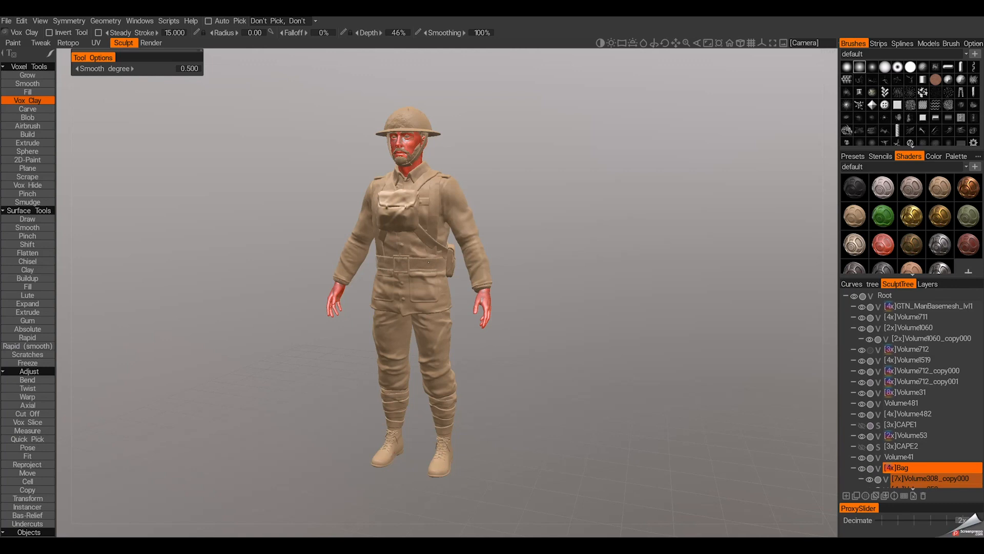
Step: Pick the Volume712 sculpt layer and check the sculpted uniform up close with that layer shown
{"action": "key", "text": "h"}
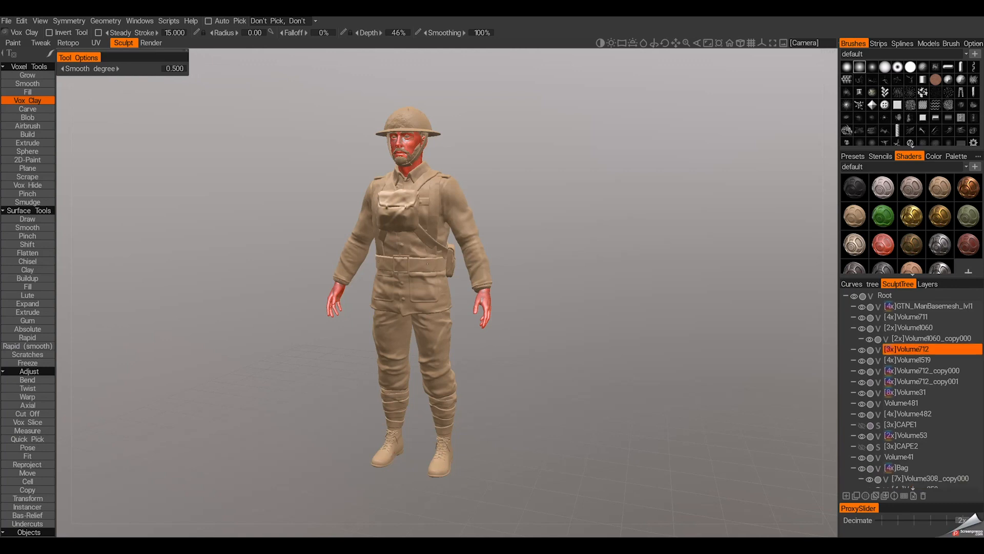
{"action": "middle_click_drag", "start_coordinate": [484, 273], "coordinate": [519, 293]}
{"action": "scroll", "coordinate": [528, 294], "scroll_direction": "up", "scroll_amount": 5}
{"action": "mouse_move", "coordinate": [530, 294]}
{"action": "left_mouse_down"}
{"action": "mouse_move", "coordinate": [508, 293]}
{"action": "mouse_move", "coordinate": [517, 290]}
{"action": "left_mouse_up"}
{"action": "scroll", "coordinate": [518, 295], "scroll_direction": "down", "scroll_amount": 3}
{"action": "left_click", "coordinate": [861, 350]}
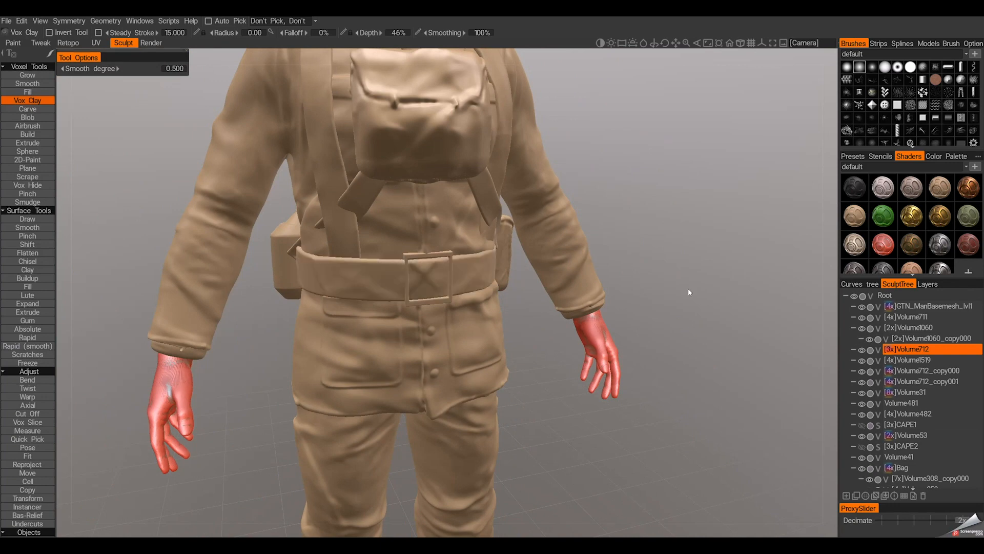
Step: Examine the sculpted soldier's sleeves, belt, pouches and backpack from the front, side and back
{"action": "middle_click_drag", "start_coordinate": [479, 234], "coordinate": [502, 250]}
{"action": "scroll", "coordinate": [502, 251], "scroll_direction": "down", "scroll_amount": 4}
{"action": "mouse_move", "coordinate": [503, 250]}
{"action": "left_mouse_down"}
{"action": "mouse_move", "coordinate": [546, 268]}
{"action": "mouse_move", "coordinate": [513, 250]}
{"action": "left_mouse_up"}
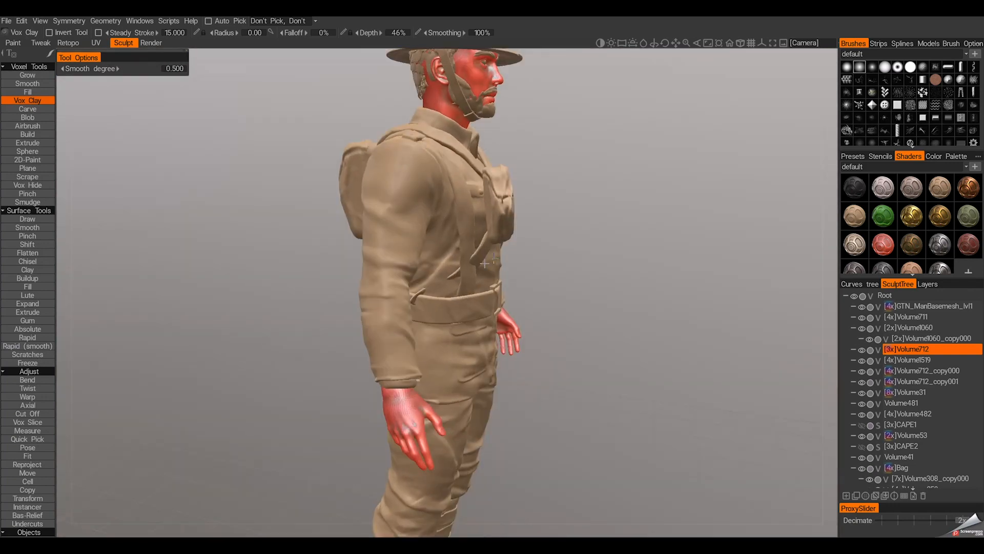
{"action": "left_click_drag", "start_coordinate": [458, 280], "coordinate": [410, 251]}
{"action": "left_click_drag", "start_coordinate": [546, 250], "coordinate": [511, 250]}
{"action": "middle_click_drag", "start_coordinate": [593, 167], "coordinate": [524, 222]}
{"action": "left_click_drag", "start_coordinate": [523, 219], "coordinate": [503, 266]}
{"action": "scroll", "coordinate": [524, 220], "scroll_direction": "down", "scroll_amount": 5}
{"action": "scroll", "coordinate": [503, 266], "scroll_direction": "up", "scroll_amount": 8}
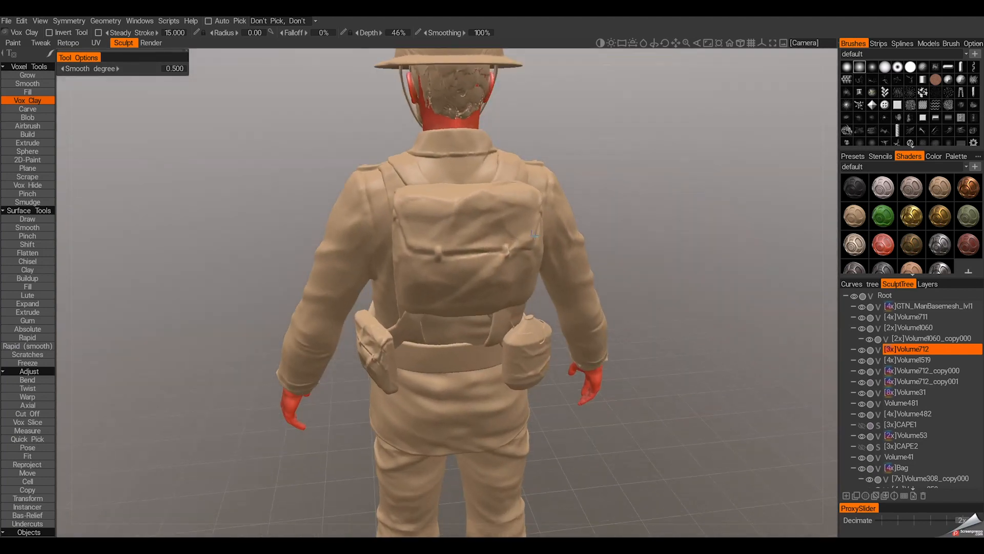
{"action": "scroll", "coordinate": [533, 235], "scroll_direction": "down", "scroll_amount": 5}
{"action": "left_click_drag", "start_coordinate": [533, 235], "coordinate": [525, 268]}
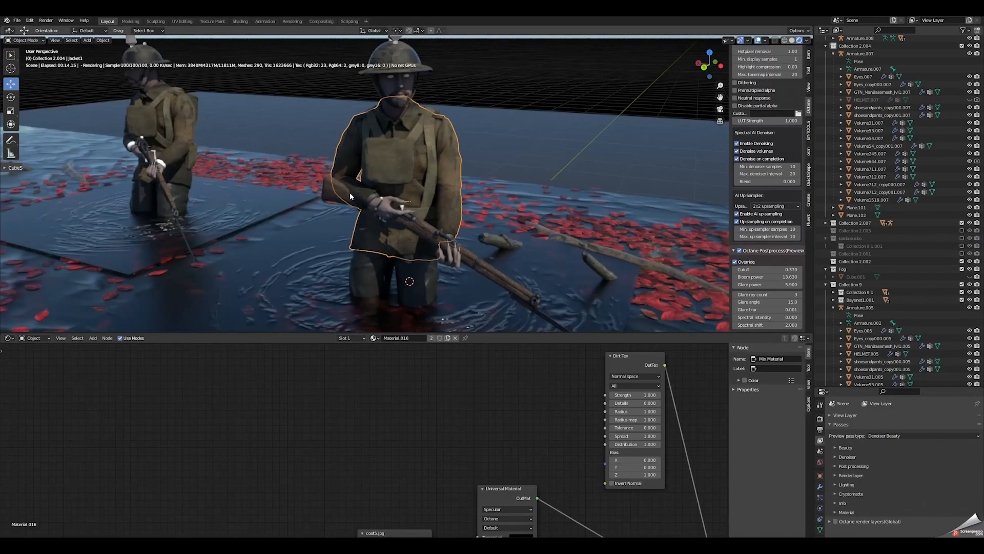
Step: Switch back to Blender and inspect the floating sticks around the soldiers and their material
{"action": "mouse_move", "coordinate": [333, 226]}
{"action": "middle_mouse_down"}
{"action": "mouse_move", "coordinate": [331, 241]}
{"action": "mouse_move", "coordinate": [359, 226]}
{"action": "mouse_move", "coordinate": [343, 233]}
{"action": "middle_mouse_up"}
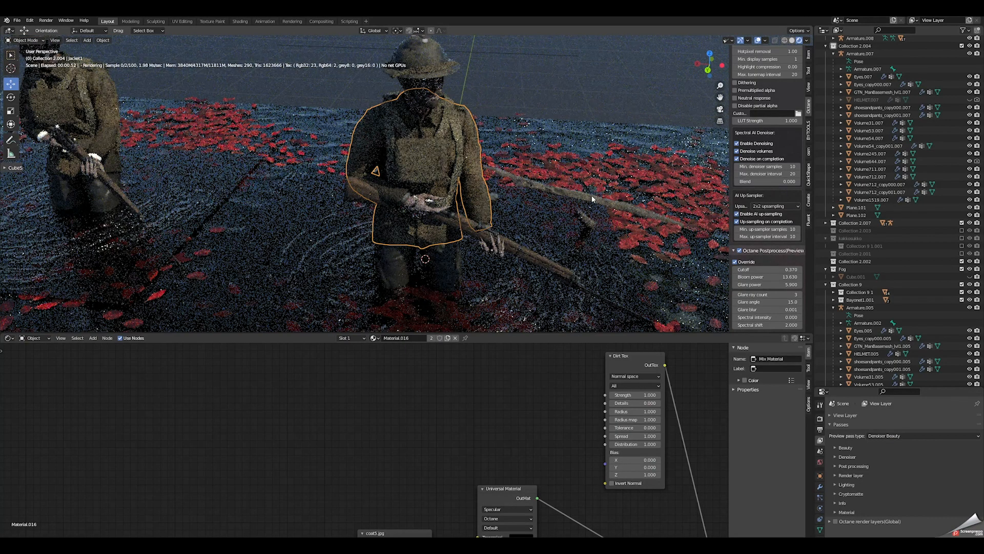
{"action": "left_click", "coordinate": [592, 196]}
{"action": "middle_click_drag", "start_coordinate": [518, 195], "coordinate": [358, 205]}
{"action": "left_click", "coordinate": [142, 162]}
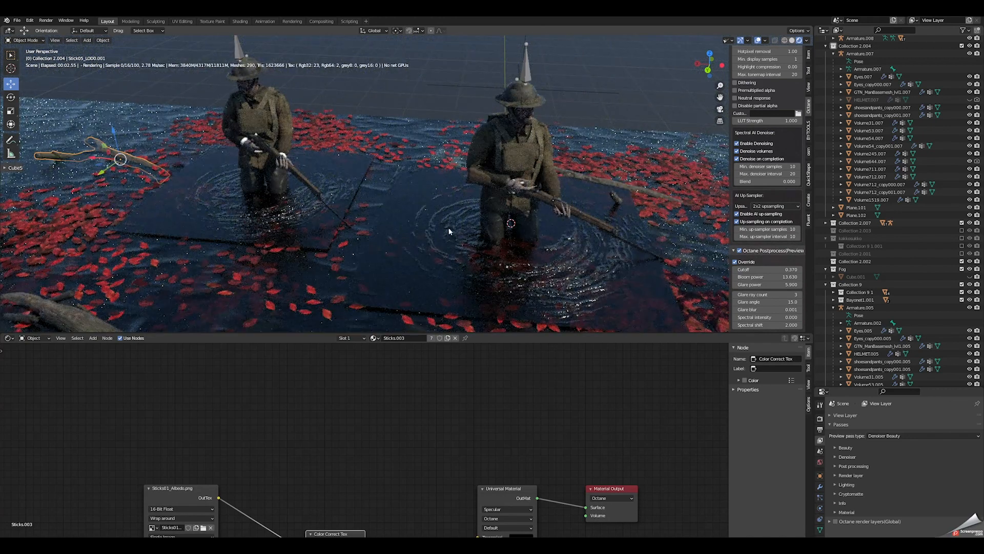
{"action": "scroll", "coordinate": [451, 217], "scroll_direction": "up", "scroll_amount": 5}
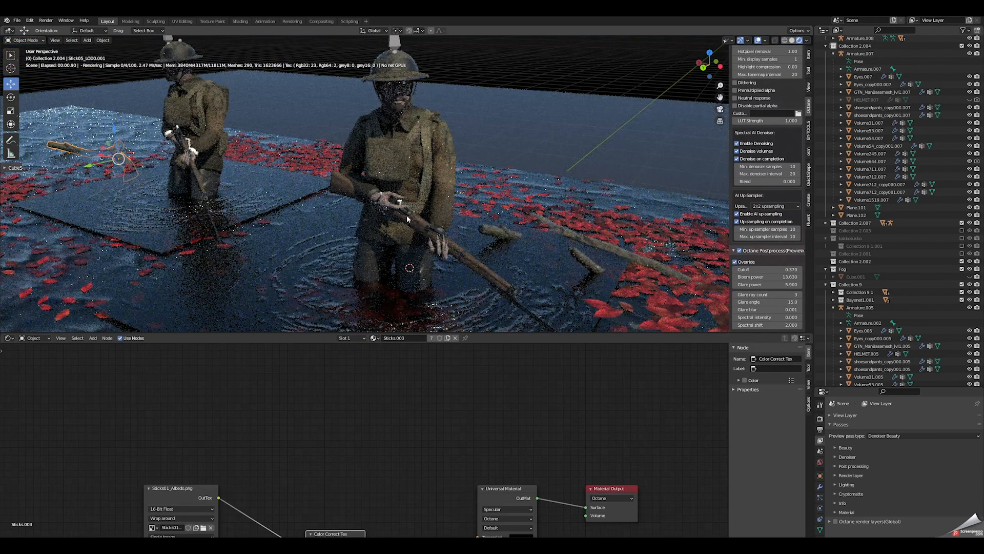
Step: Select the soldier's rifle and jacket in turn and examine them from the front, back and side
{"action": "left_click", "coordinate": [416, 222]}
{"action": "middle_click_drag", "start_coordinate": [416, 222], "coordinate": [434, 213]}
{"action": "middle_click_drag", "start_coordinate": [459, 253], "coordinate": [399, 201], "text": "shift"}
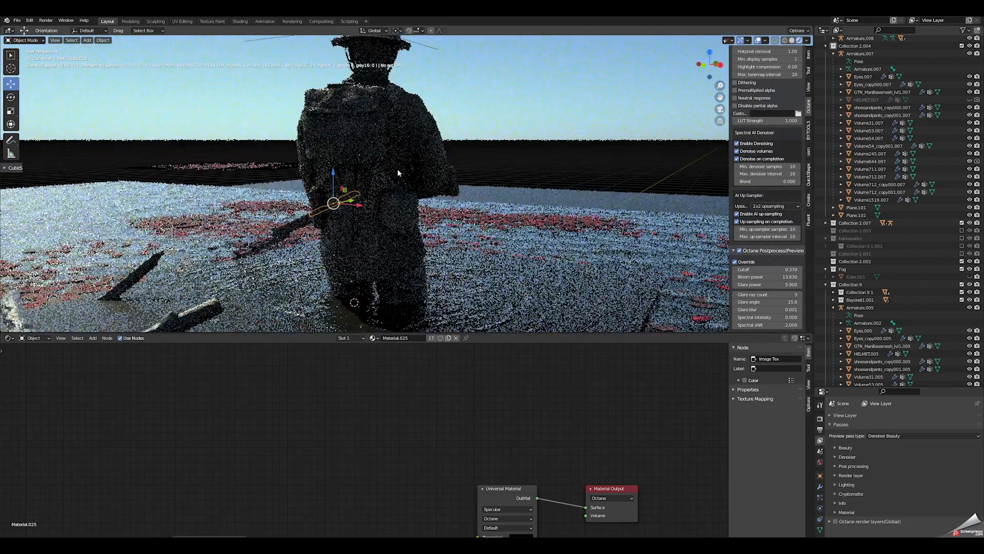
{"action": "left_click", "coordinate": [376, 155]}
{"action": "middle_click_drag", "start_coordinate": [376, 155], "coordinate": [318, 193]}
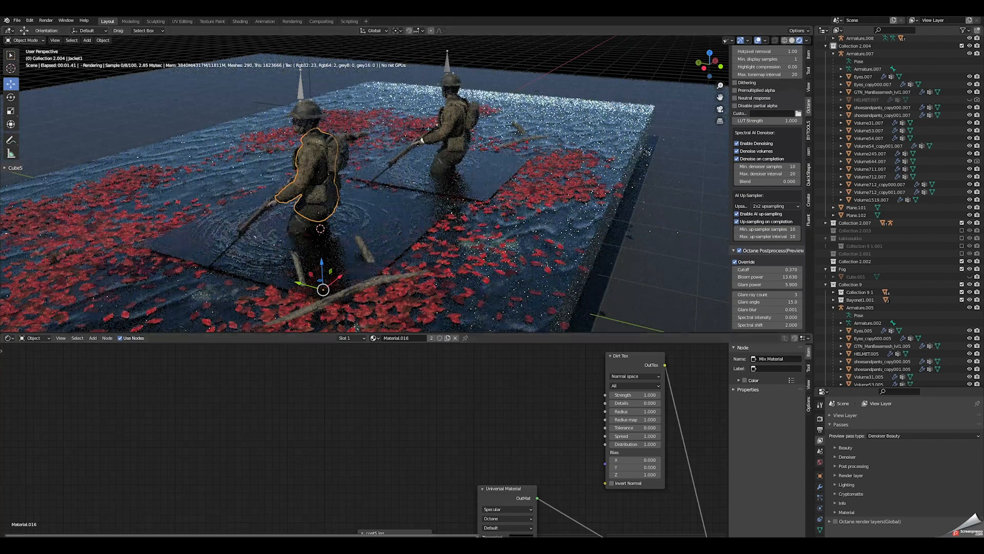
Step: Switch to Photoshop and bring up the rend20.png document
{"action": "left_click", "coordinate": [432, 512]}
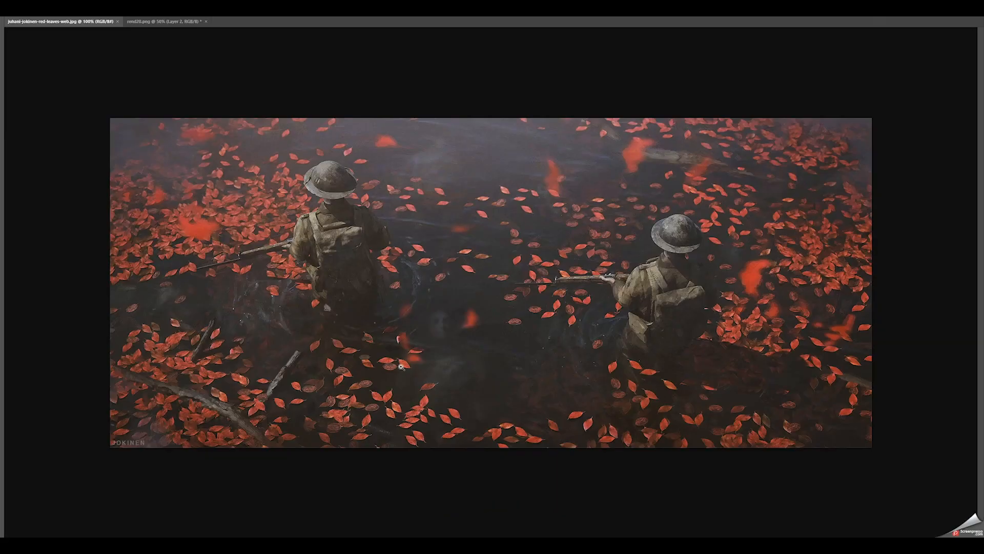
{"action": "left_click", "coordinate": [155, 23]}
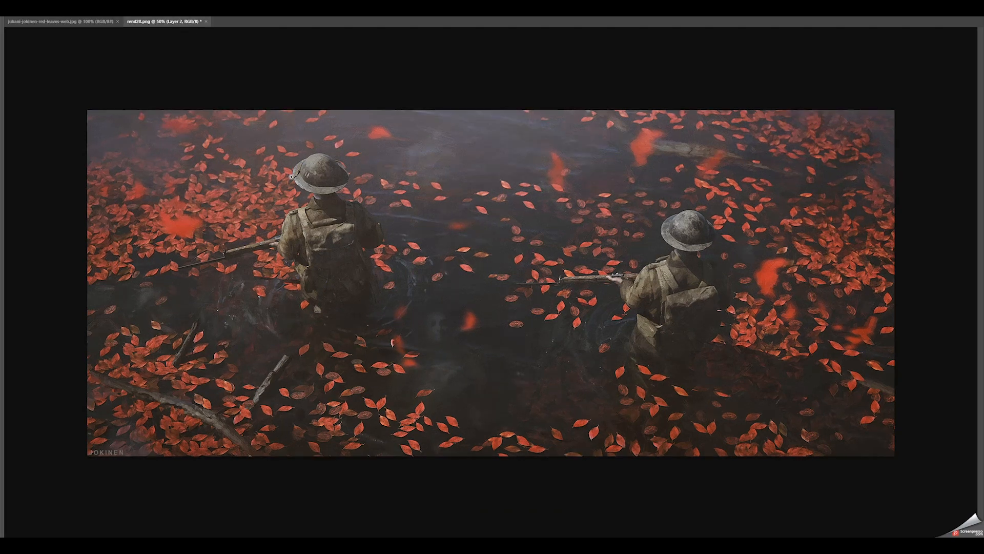
Step: Show the hidden interface panels and repeatedly hide and show Layer 2 to compare the paint-over with the original render on Layer 1
{"action": "key", "text": "Tab"}
{"action": "left_click", "coordinate": [876, 304]}
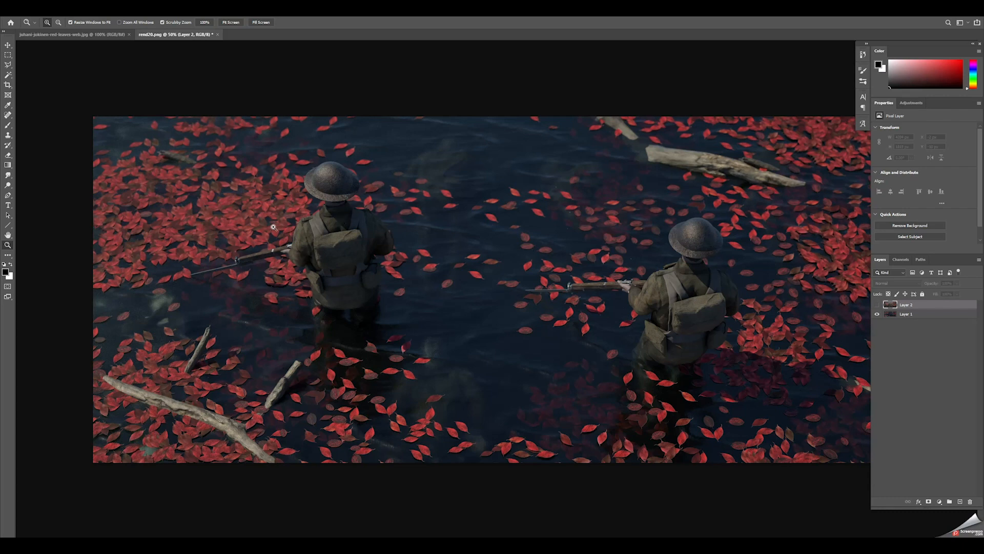
{"action": "left_click", "coordinate": [877, 305]}
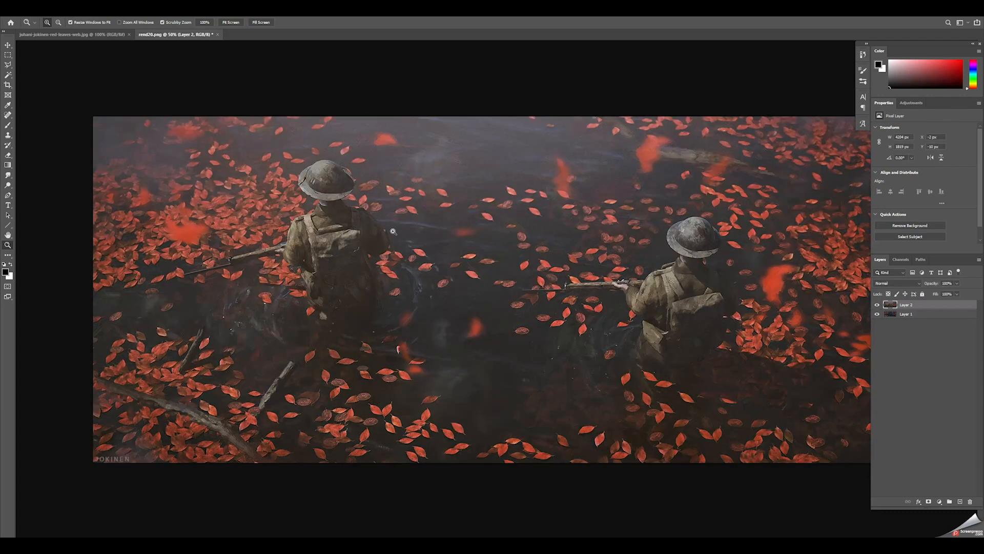
{"action": "left_click", "coordinate": [877, 305]}
{"action": "left_click", "coordinate": [877, 305]}
{"action": "left_click", "coordinate": [877, 305]}
{"action": "left_click", "coordinate": [877, 305]}
{"action": "left_click", "coordinate": [877, 305]}
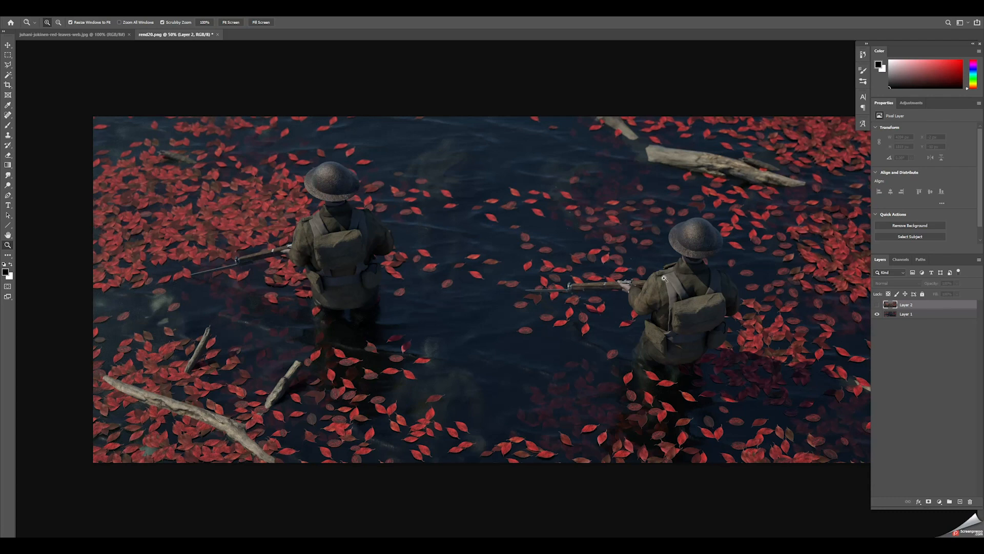
{"action": "left_click", "coordinate": [876, 305]}
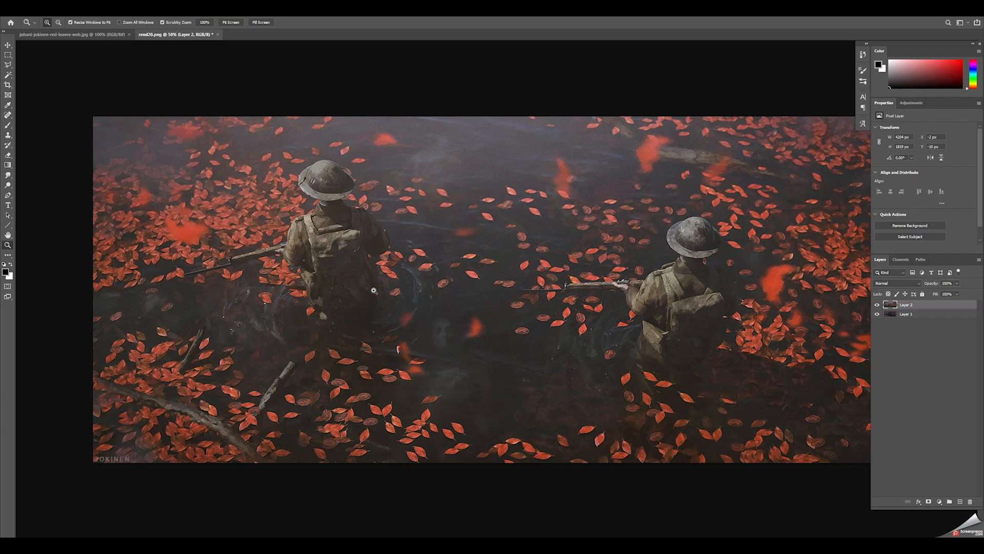
{"action": "left_click", "coordinate": [877, 305]}
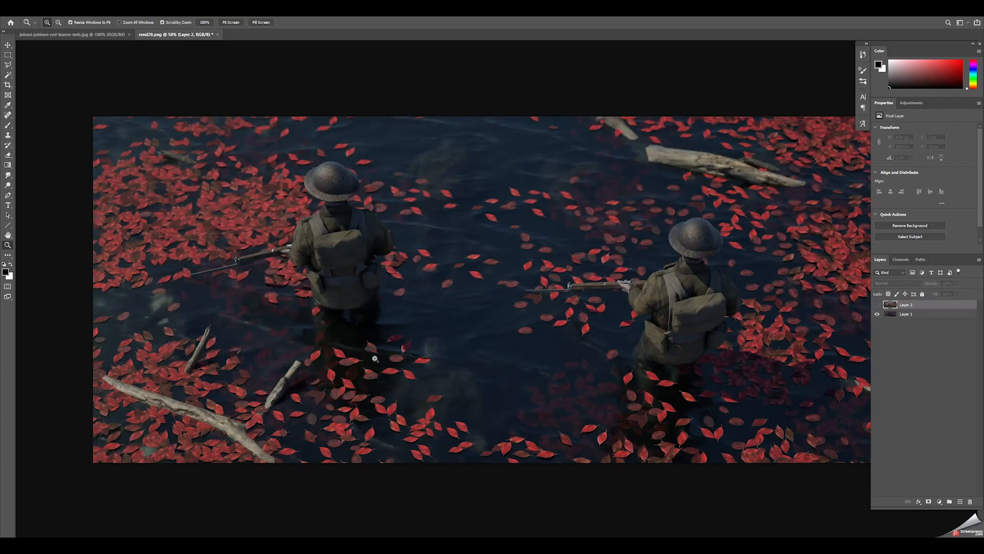
{"action": "left_click", "coordinate": [877, 304]}
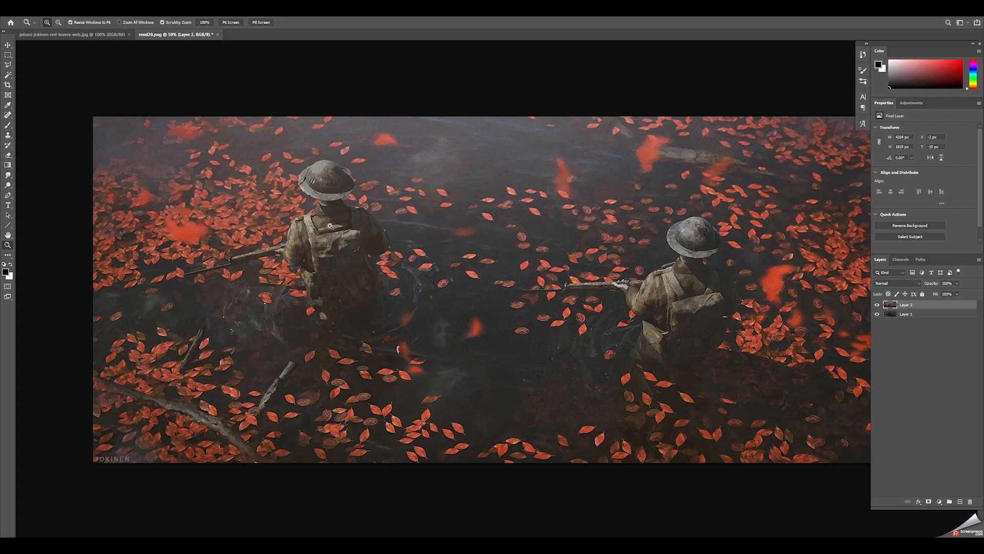
{"action": "left_click", "coordinate": [876, 305]}
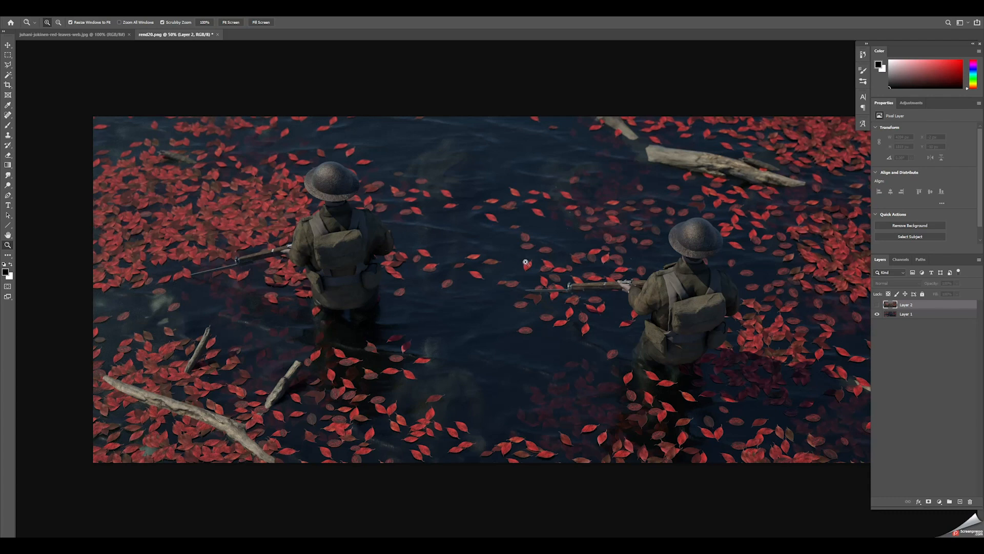
{"action": "left_click", "coordinate": [877, 305]}
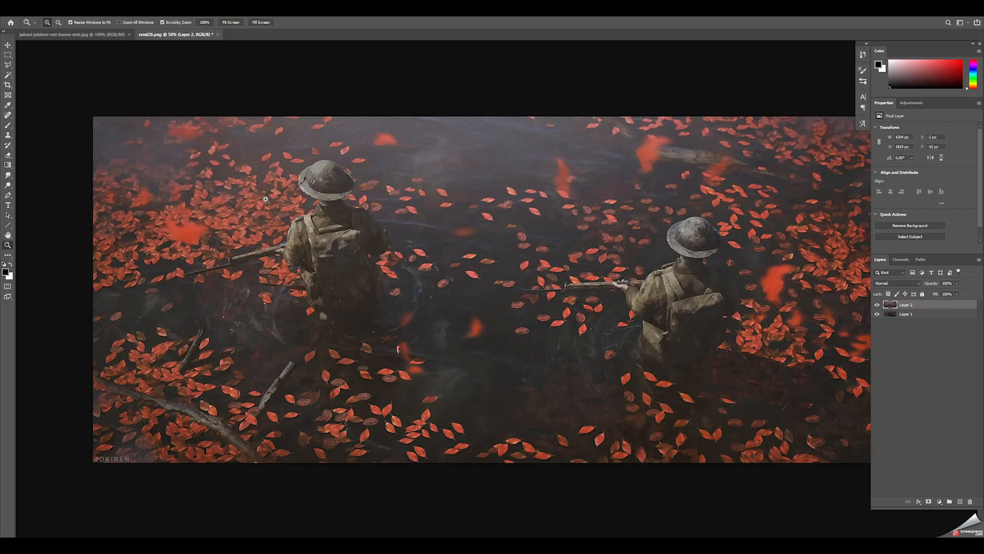